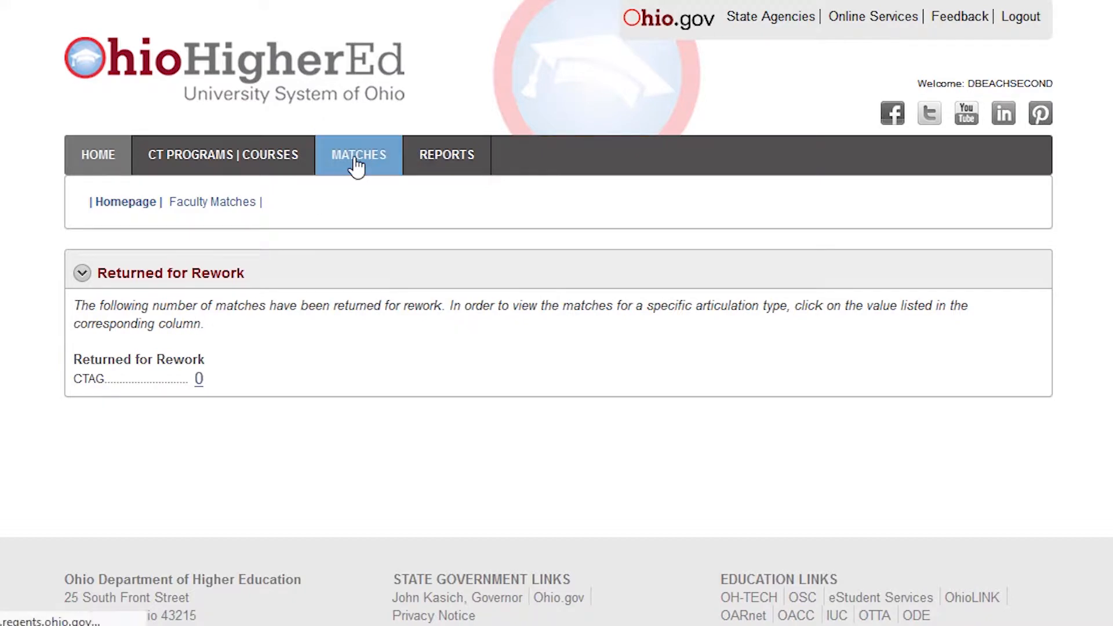
# Open the CTAG matches list and start creating a new CT CTAG match.
pyautogui.click(357, 166)
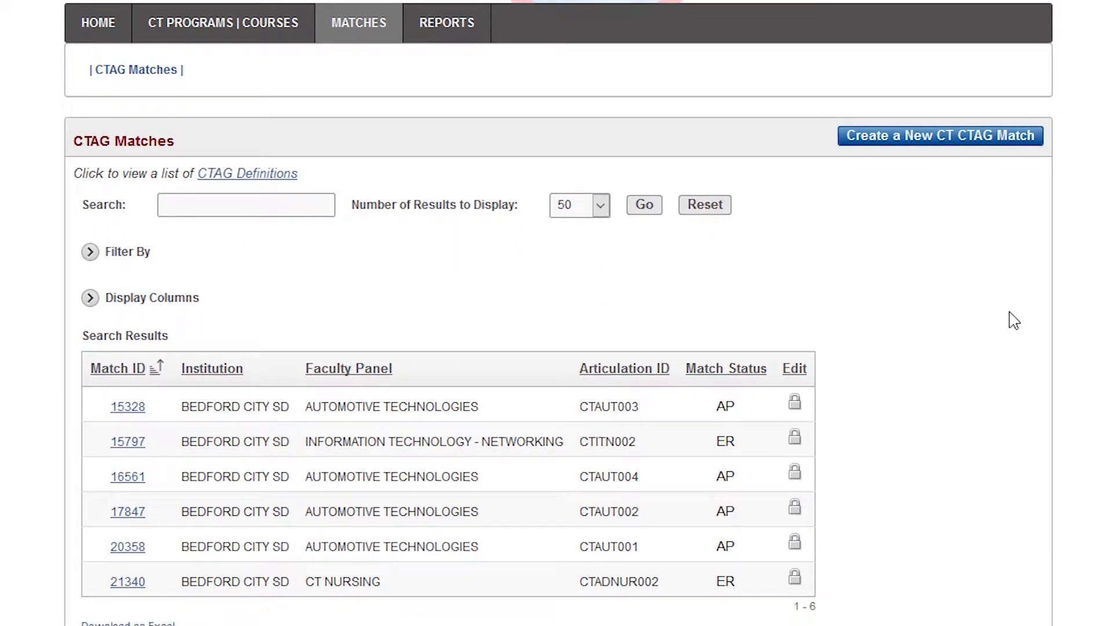
pyautogui.moveTo(727, 417)
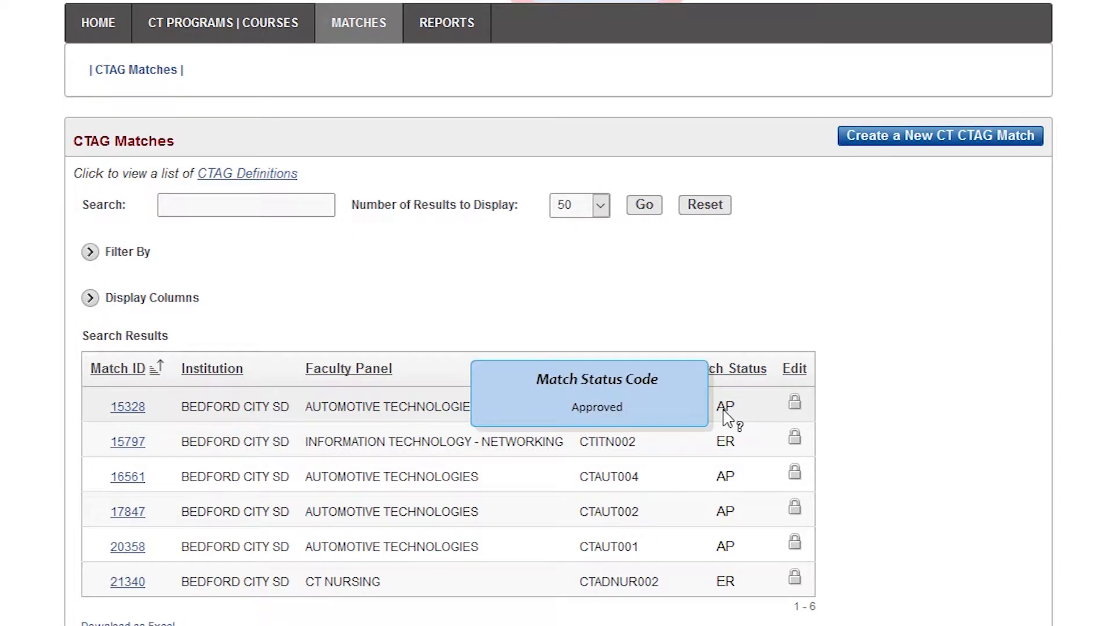
pyautogui.moveTo(728, 451)
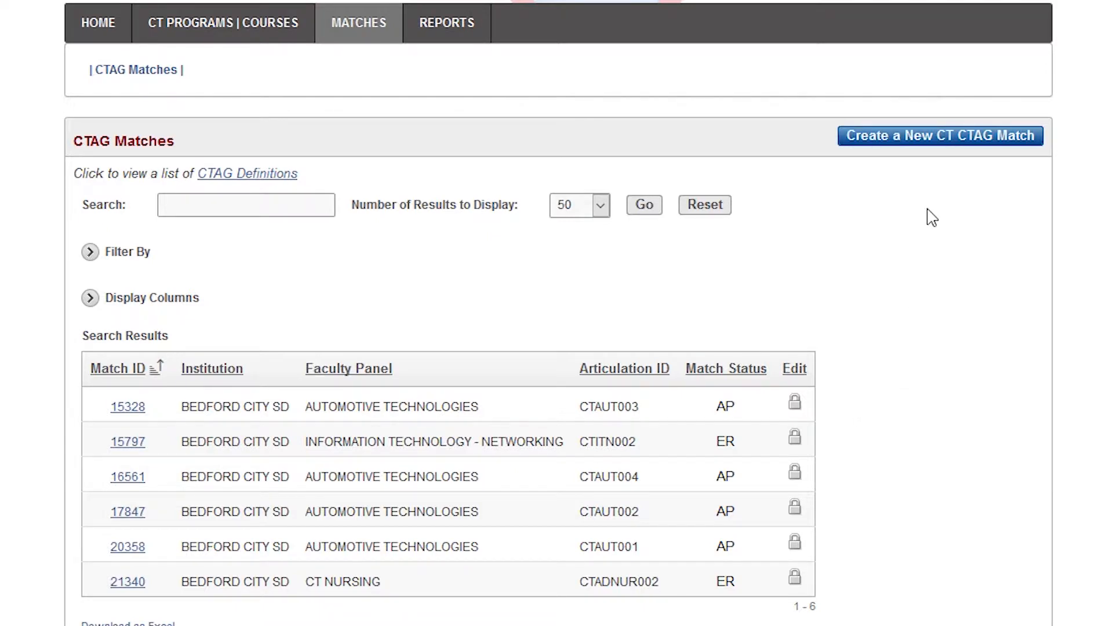
pyautogui.click(941, 137)
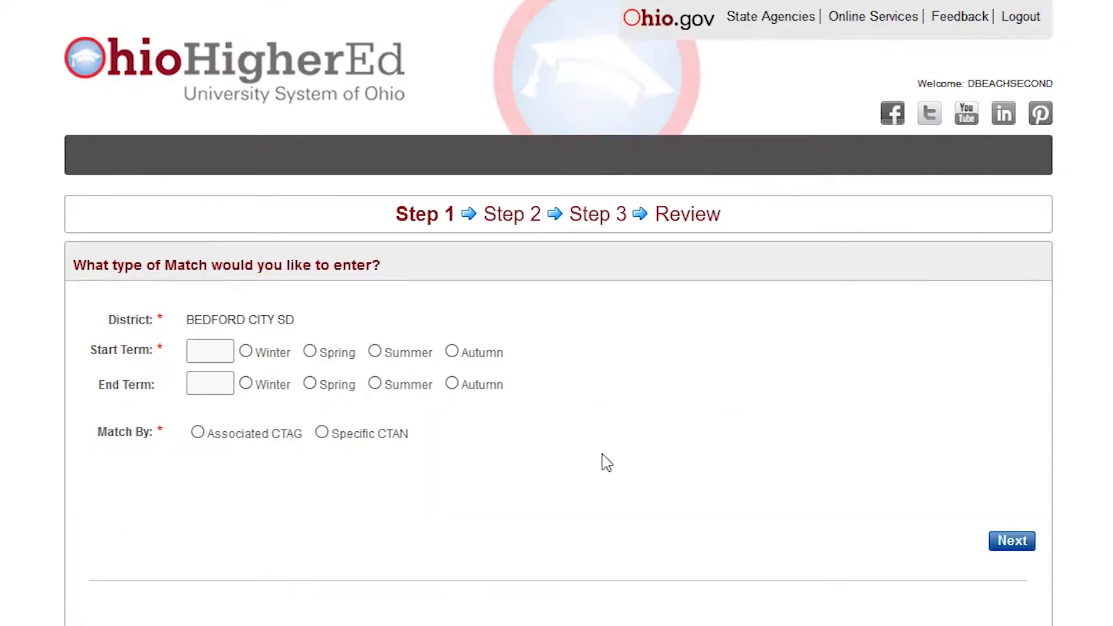
# Set the match's start term to Winter 2017 and its end term to Spring 2020.
pyautogui.click(215, 355)
pyautogui.write('2017')
pyautogui.press('Tab')
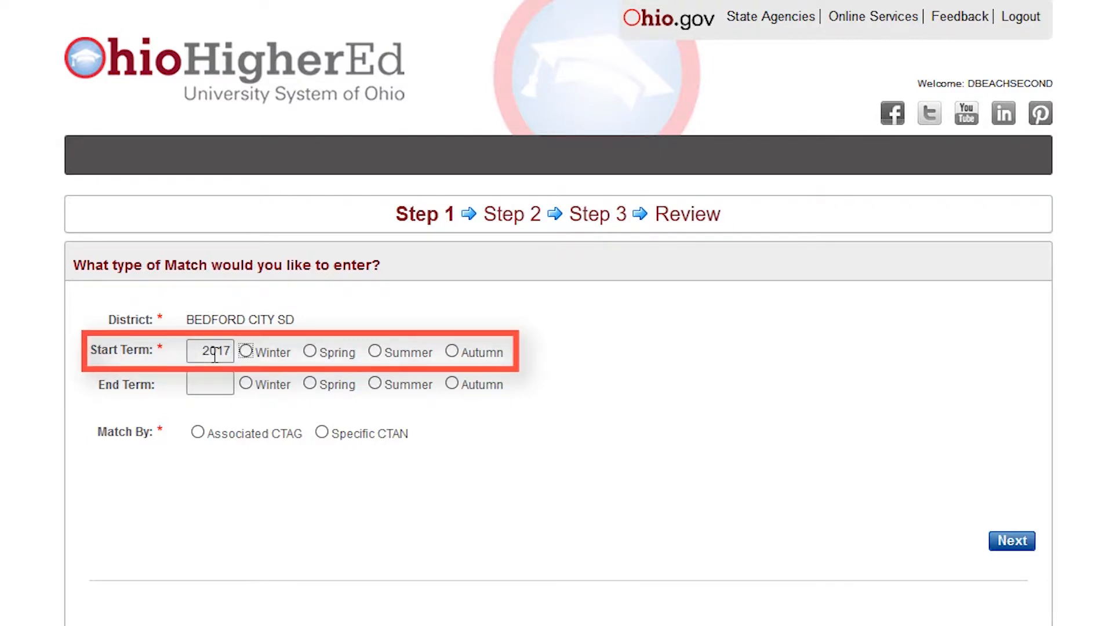
pyautogui.click(245, 353)
pyautogui.click(210, 383)
pyautogui.write('2020')
pyautogui.press('Tab')
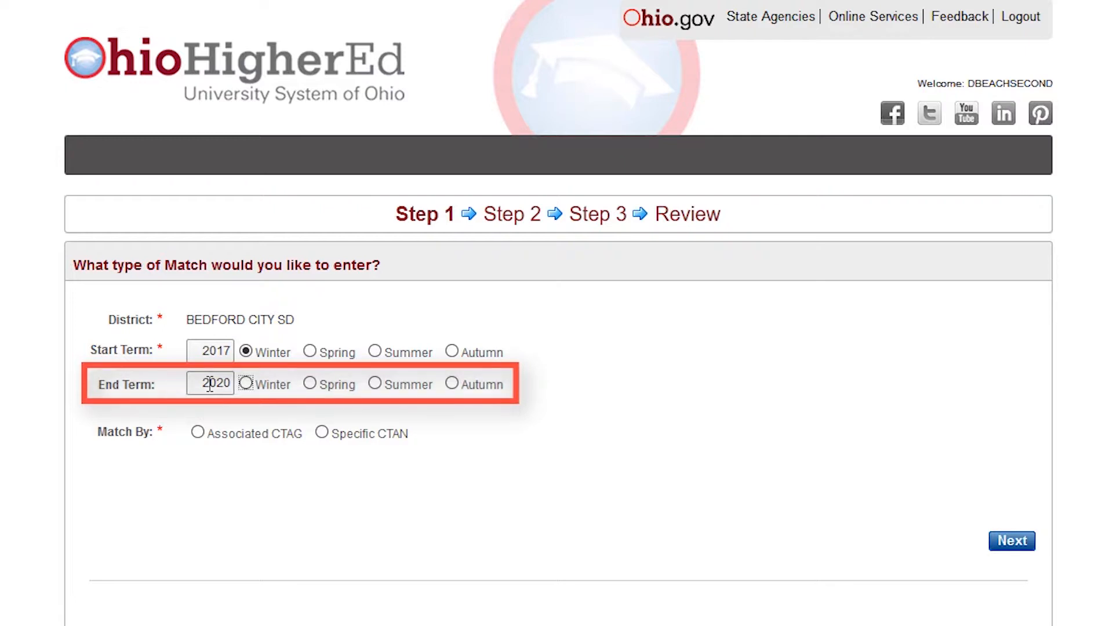
pyautogui.click(310, 384)
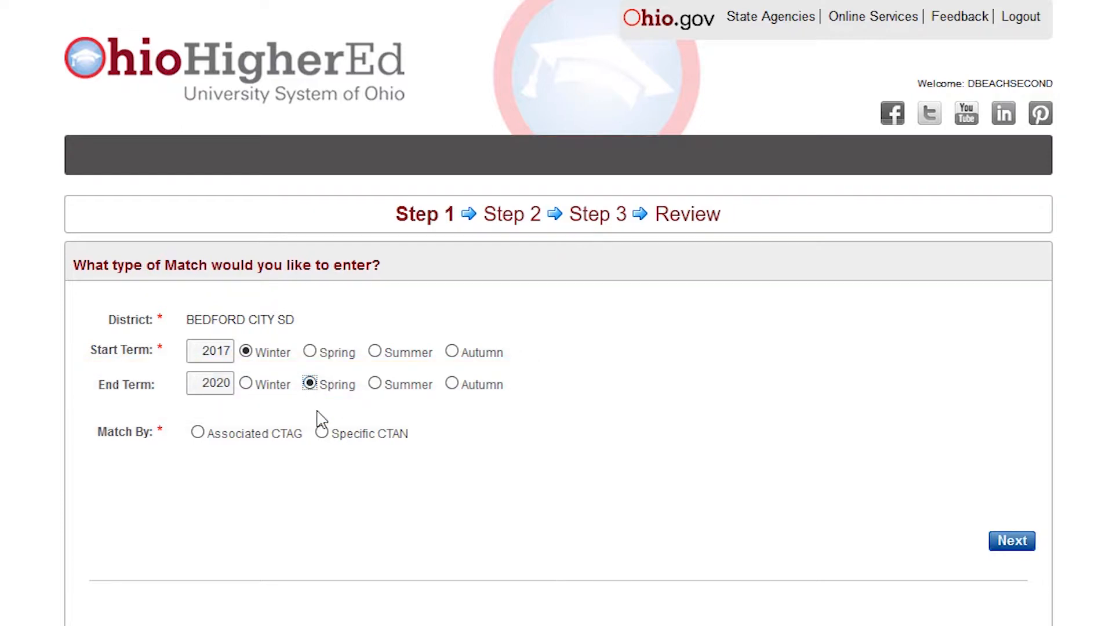
# Match by Specific CTAN, choose Criminal Justice - Introduction to Criminal Justice, and continue to Step 2.
pyautogui.click(322, 433)
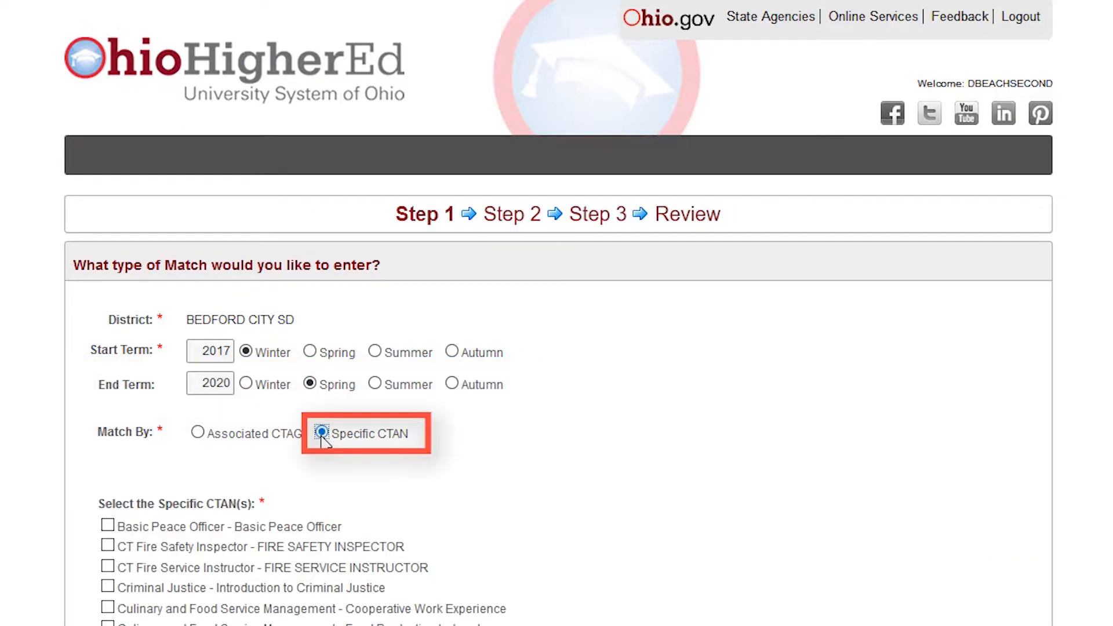
pyautogui.scroll(-3, 782, 459)
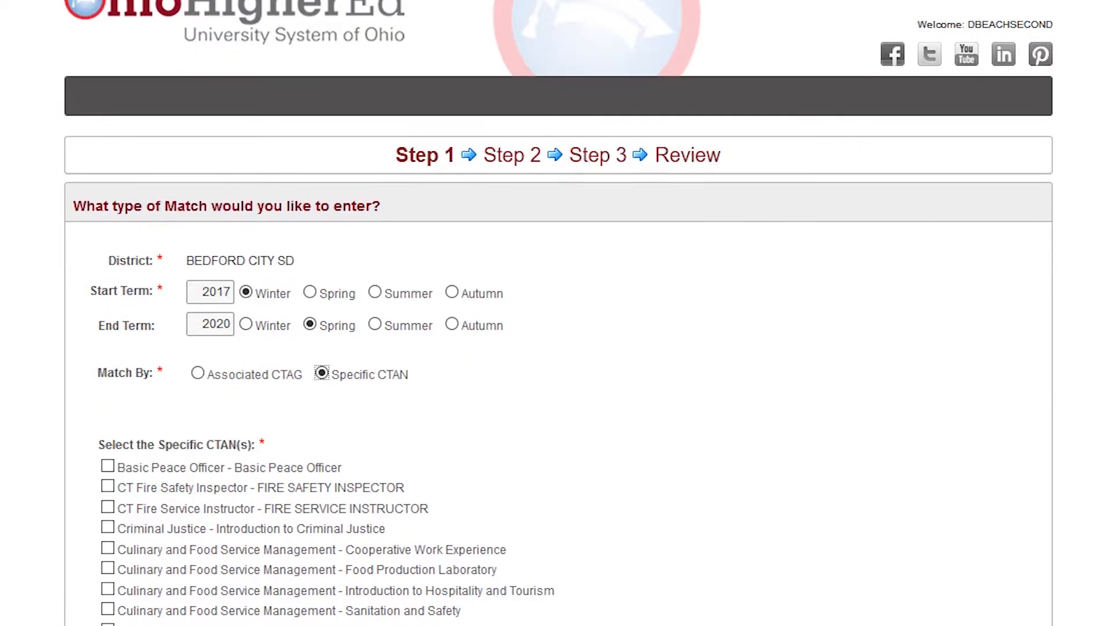
pyautogui.scroll(-2, 556, 313)
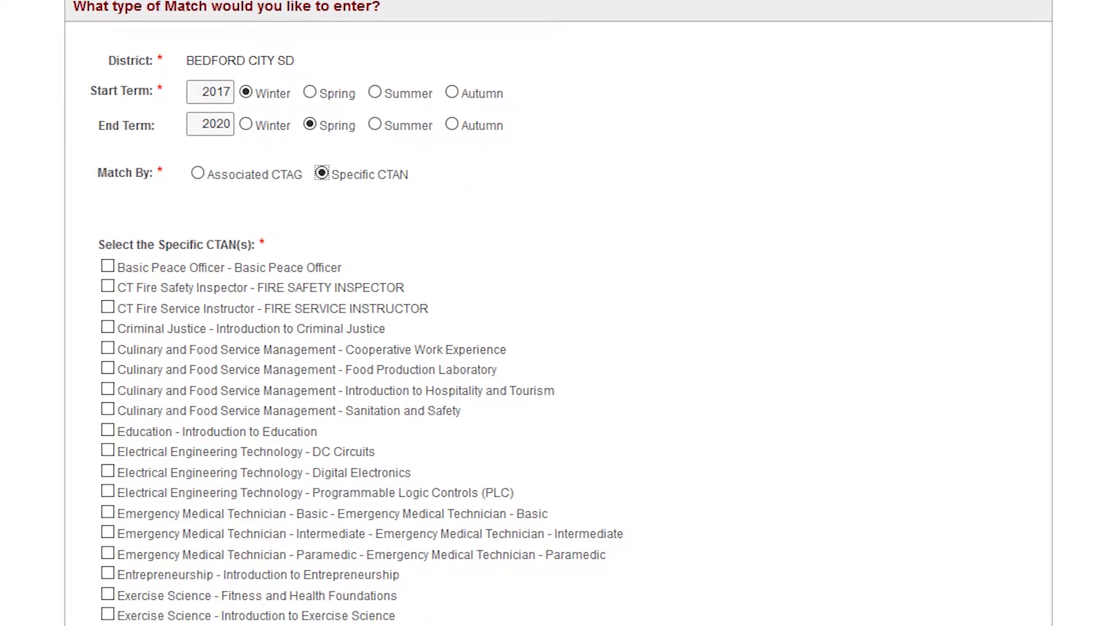
pyautogui.click(108, 328)
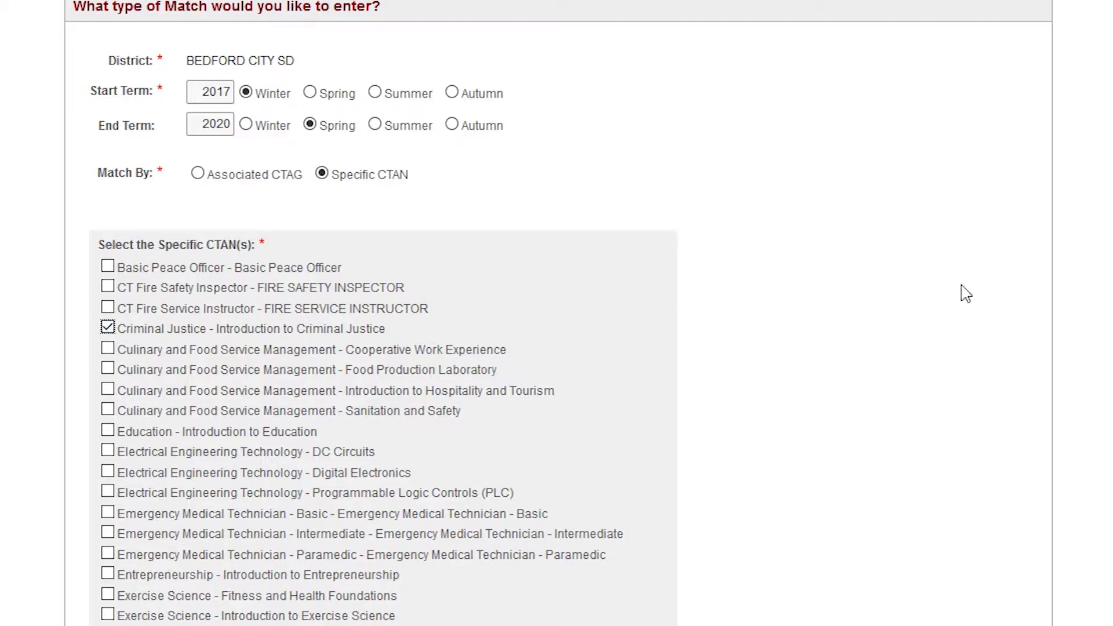
pyautogui.scroll(-2, 1002, 287)
pyautogui.scroll(-12, 383, 313)
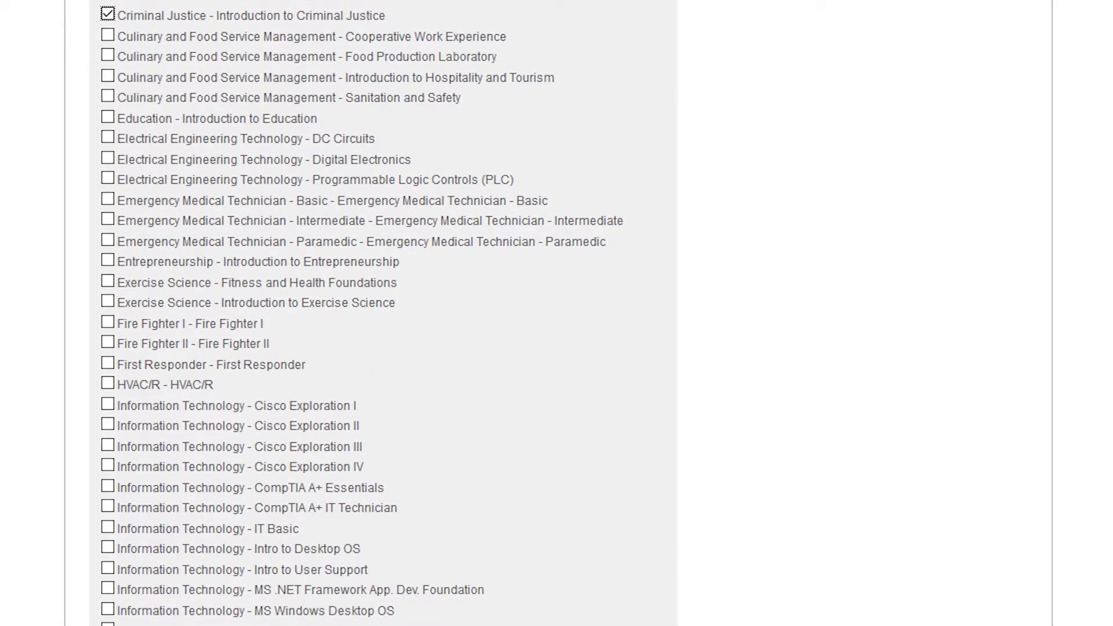
pyautogui.scroll(-14, 383, 313)
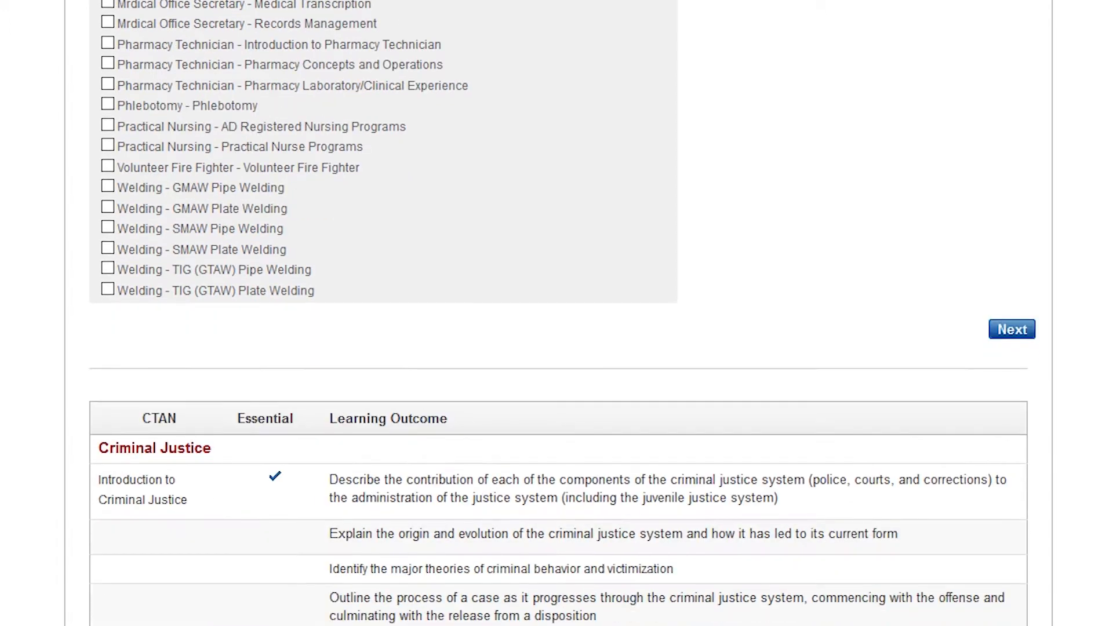
pyautogui.scroll(-2, 556, 313)
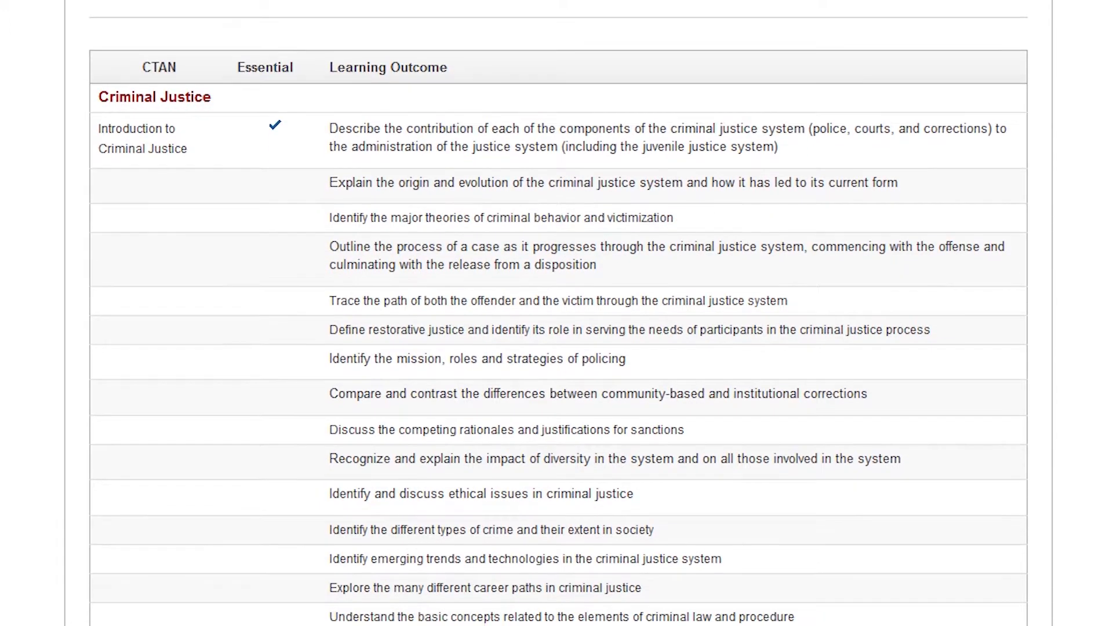
pyautogui.scroll(5, 557, 313)
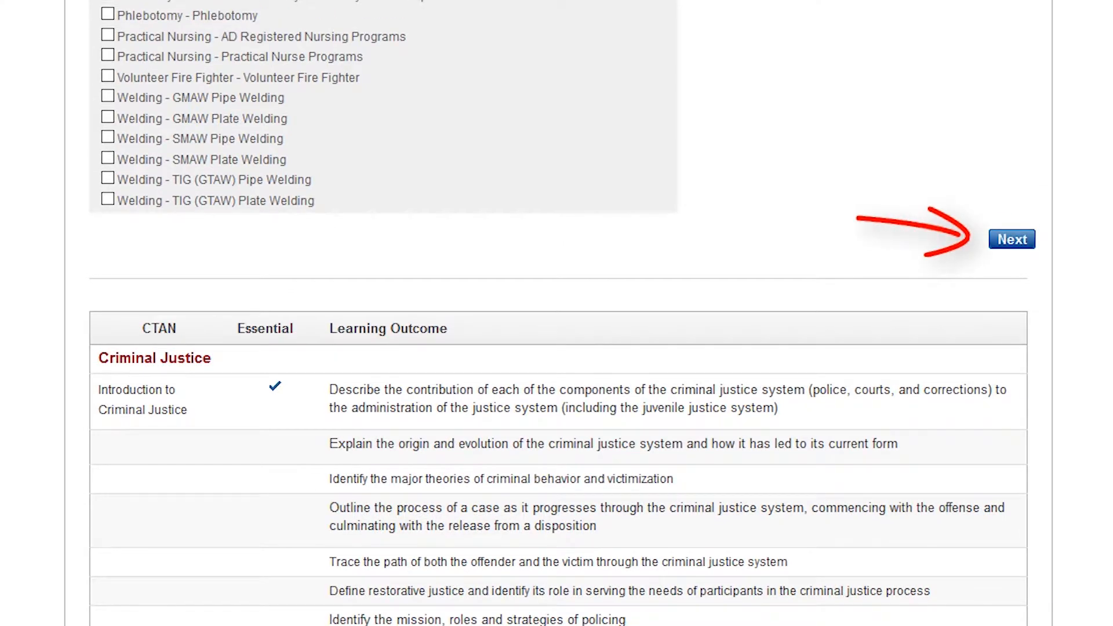
pyautogui.scroll(1, 557, 313)
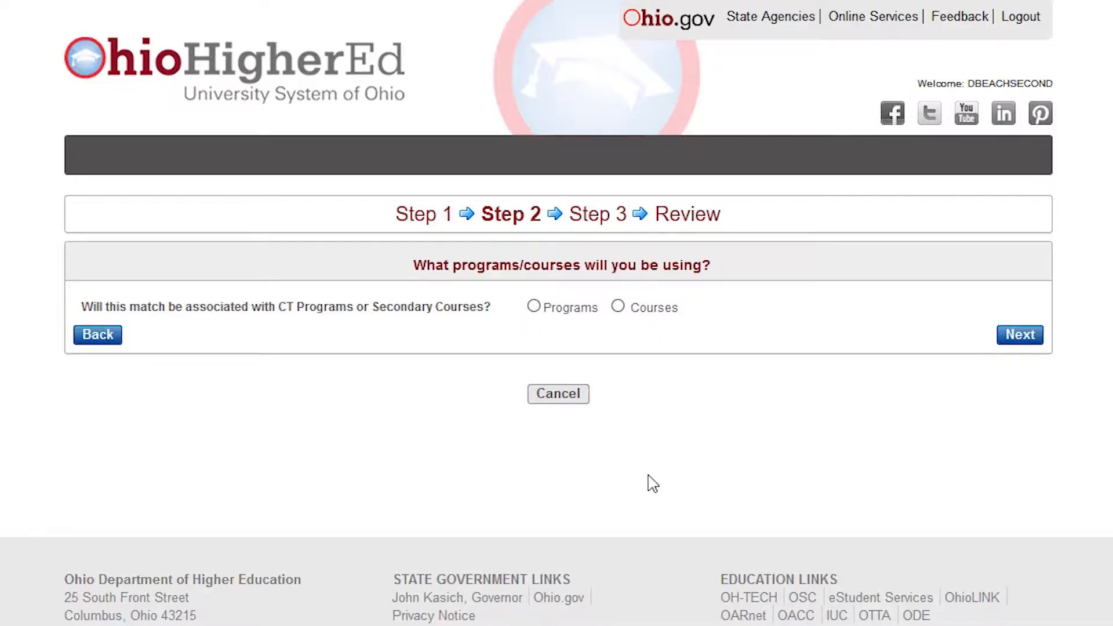
# Associate the match with Courses, add the first Affirmation Course Test (SECONDARY) to the selection, and continue to Step 3.
pyautogui.click(617, 310)
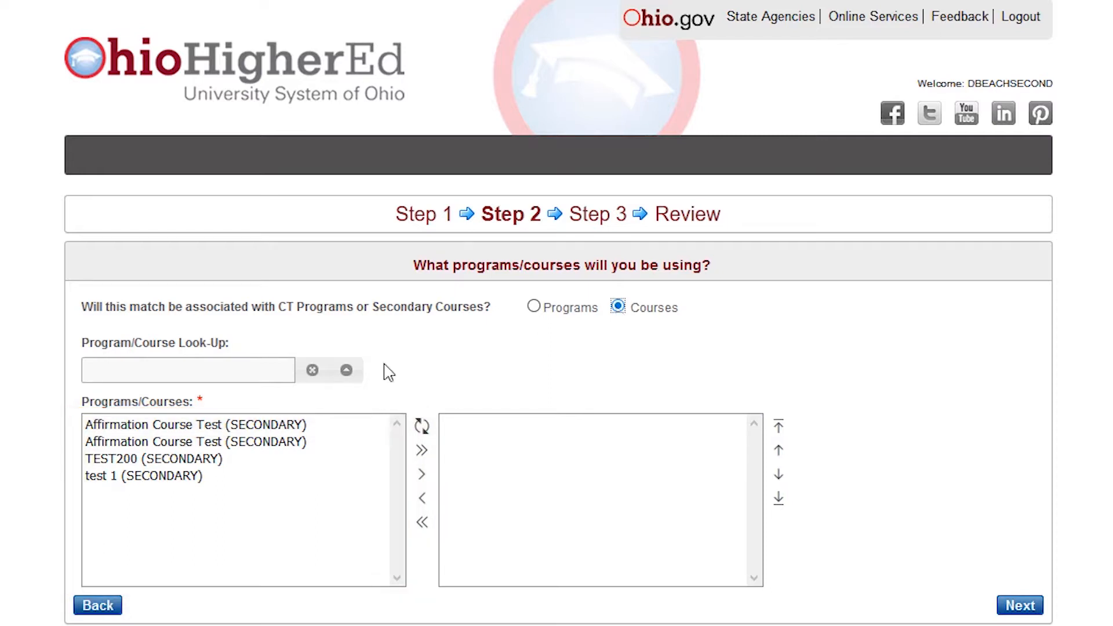
pyautogui.click(244, 426)
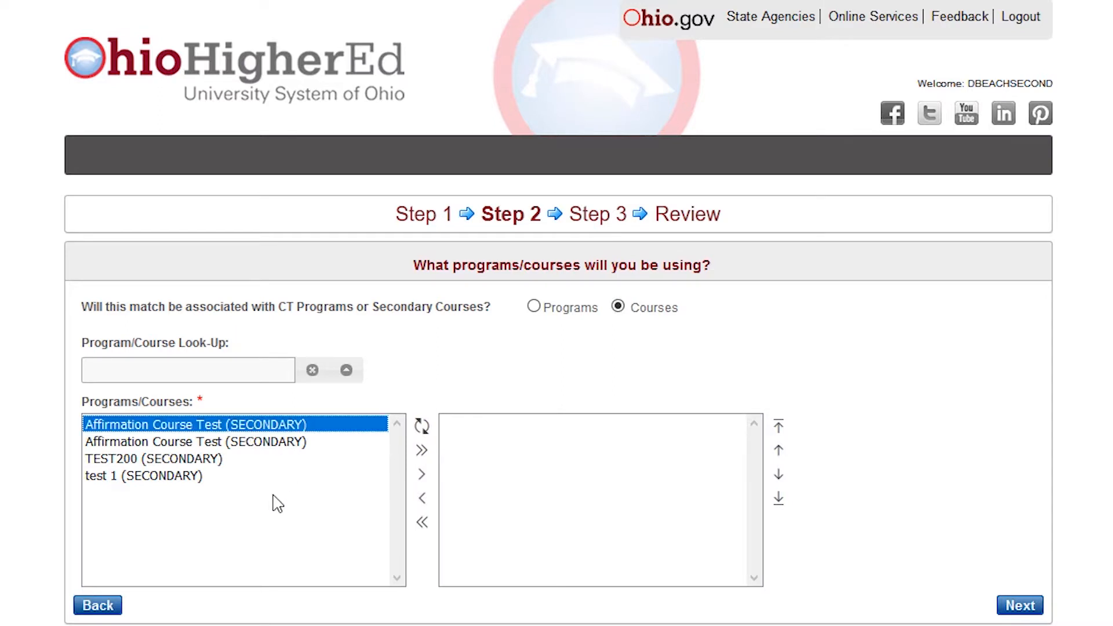
pyautogui.click(422, 476)
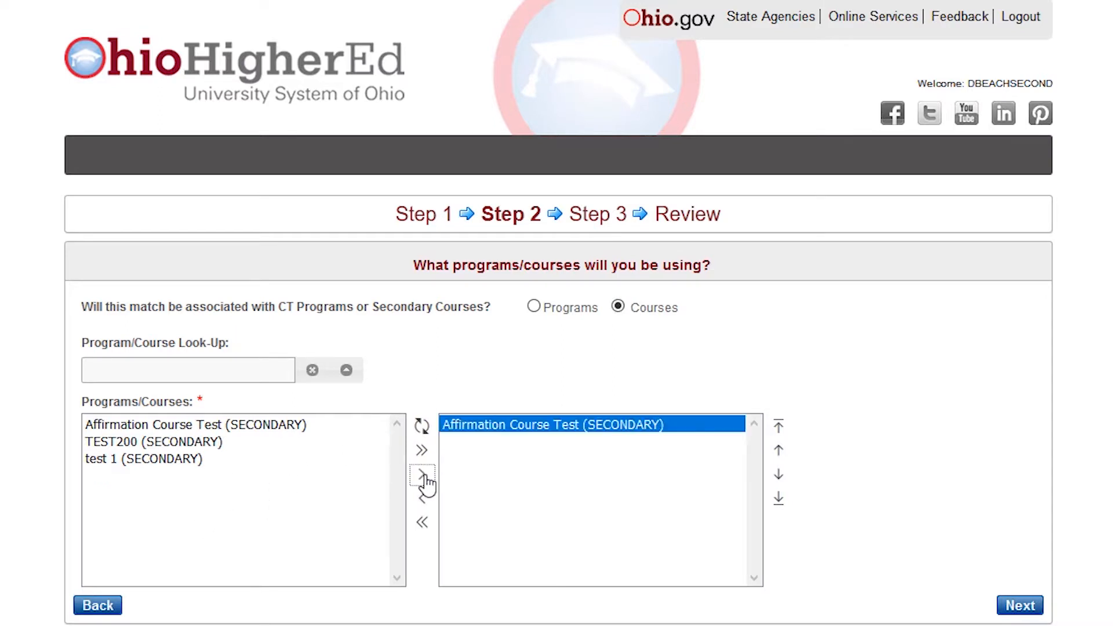
pyautogui.scroll(-2, 558, 313)
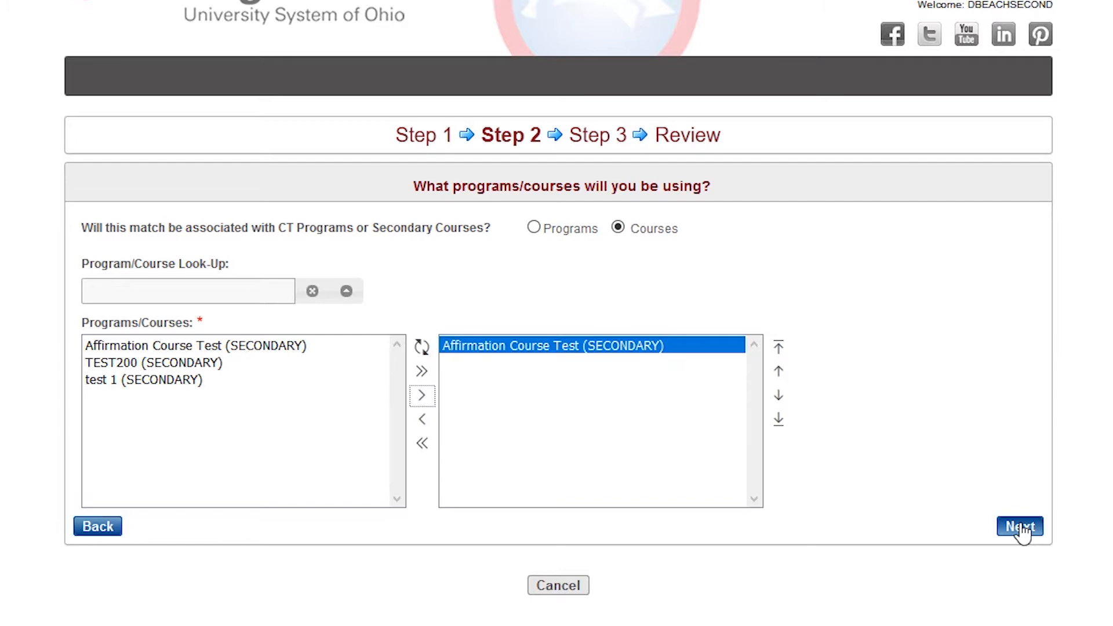
pyautogui.click(1020, 527)
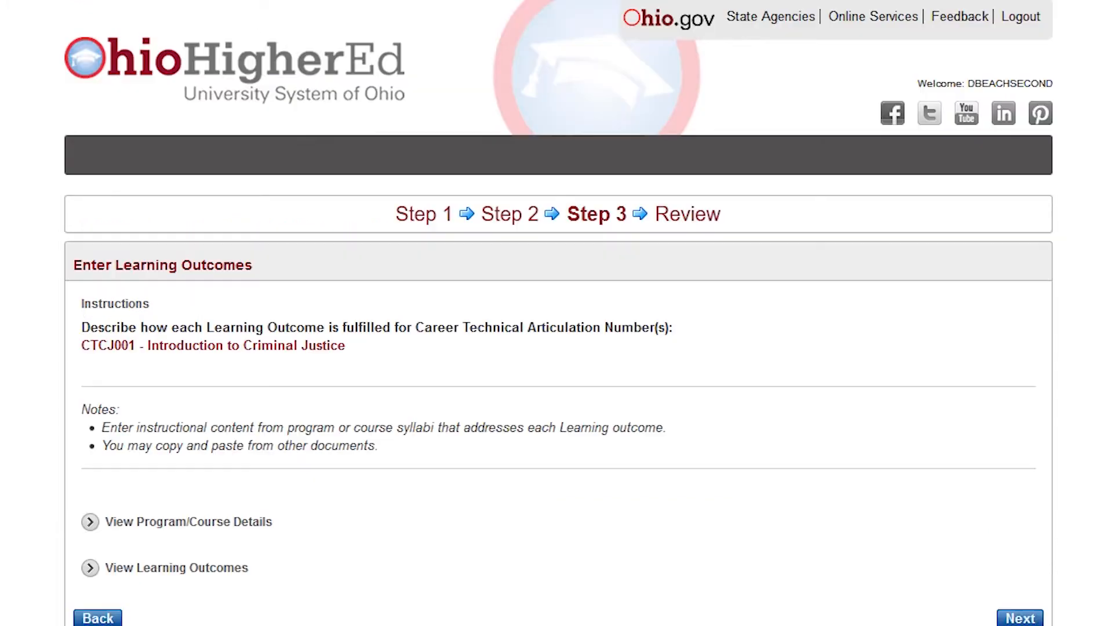
# Describe how the first, required learning outcome is met as "See Affirmation Form" and save it.
pyautogui.scroll(-4, 430, 380)
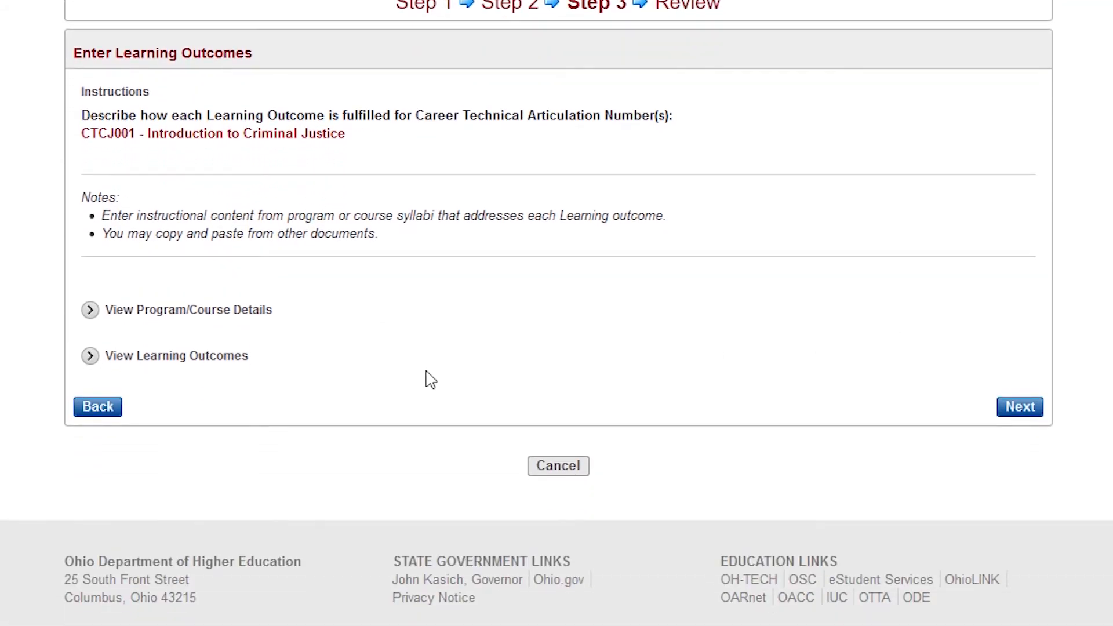
pyautogui.click(90, 356)
pyautogui.scroll(-6, 814, 444)
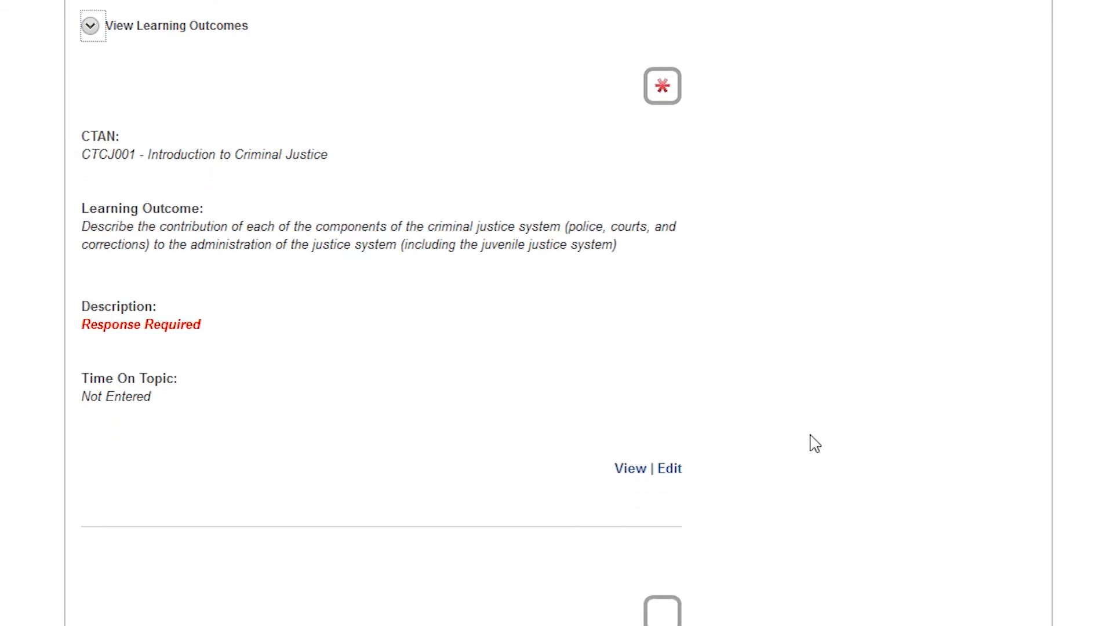
pyautogui.click(670, 471)
pyautogui.write('Affirmation Form')
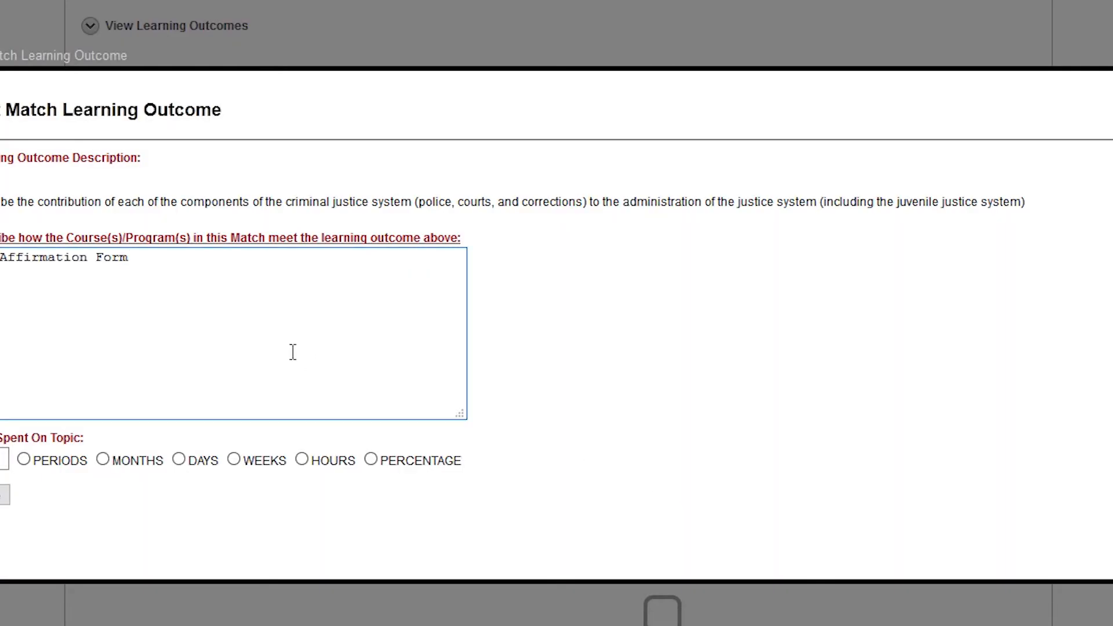
pyautogui.click(2, 495)
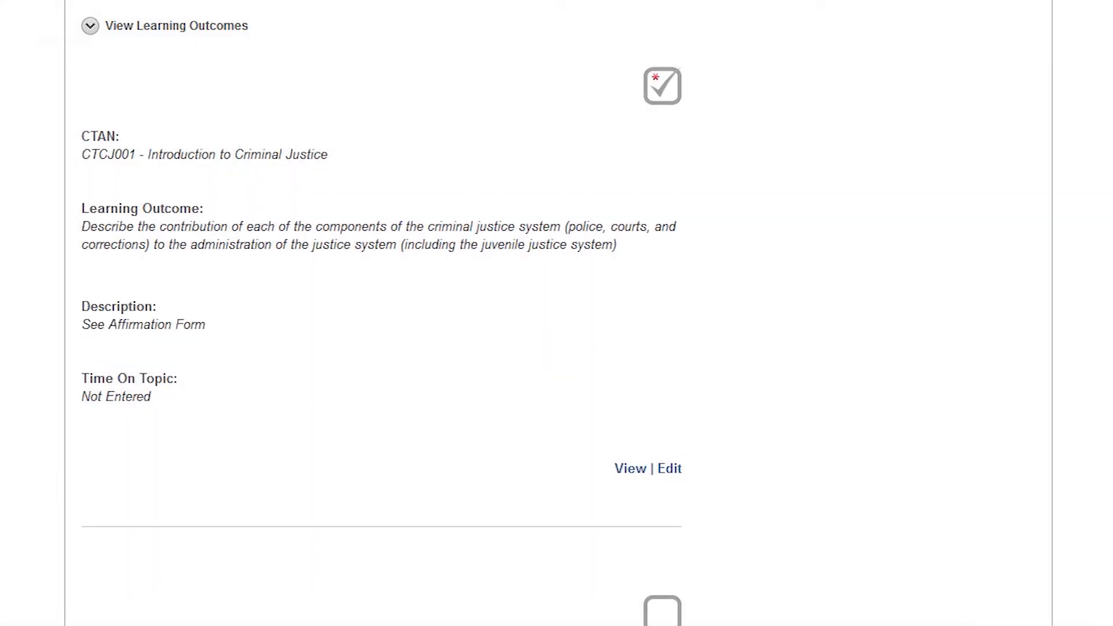
# Enter "See Affirmation Form" as the description for the remaining learning outcomes and continue to the match review.
pyautogui.scroll(-10, 889, 379)
pyautogui.click(669, 426)
pyautogui.write('Affirmation Form')
pyautogui.click(4, 495)
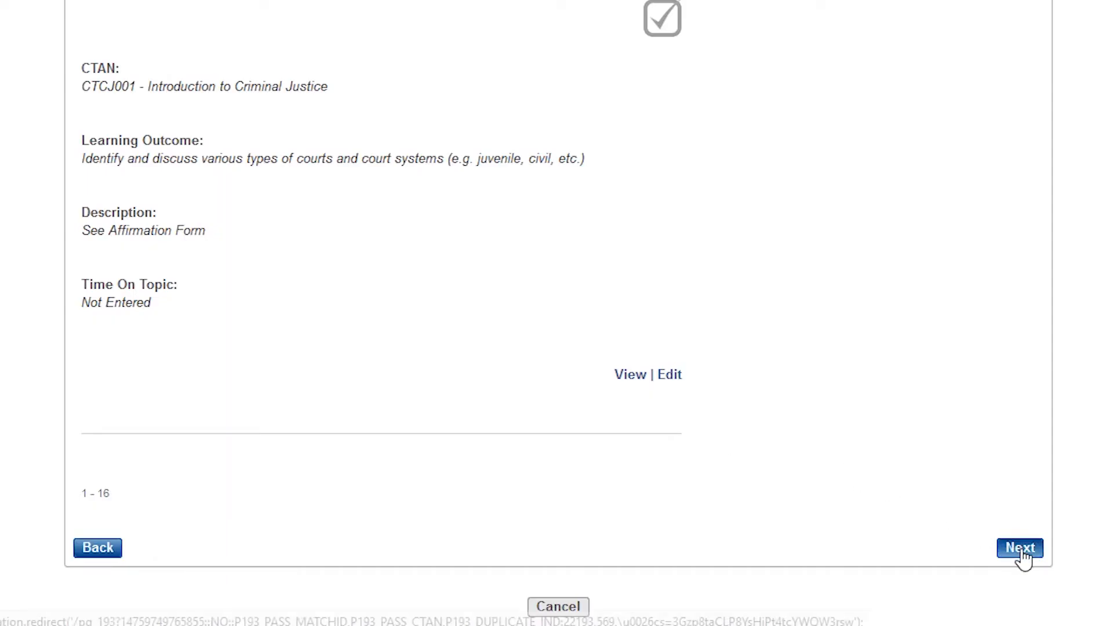
pyautogui.click(1020, 547)
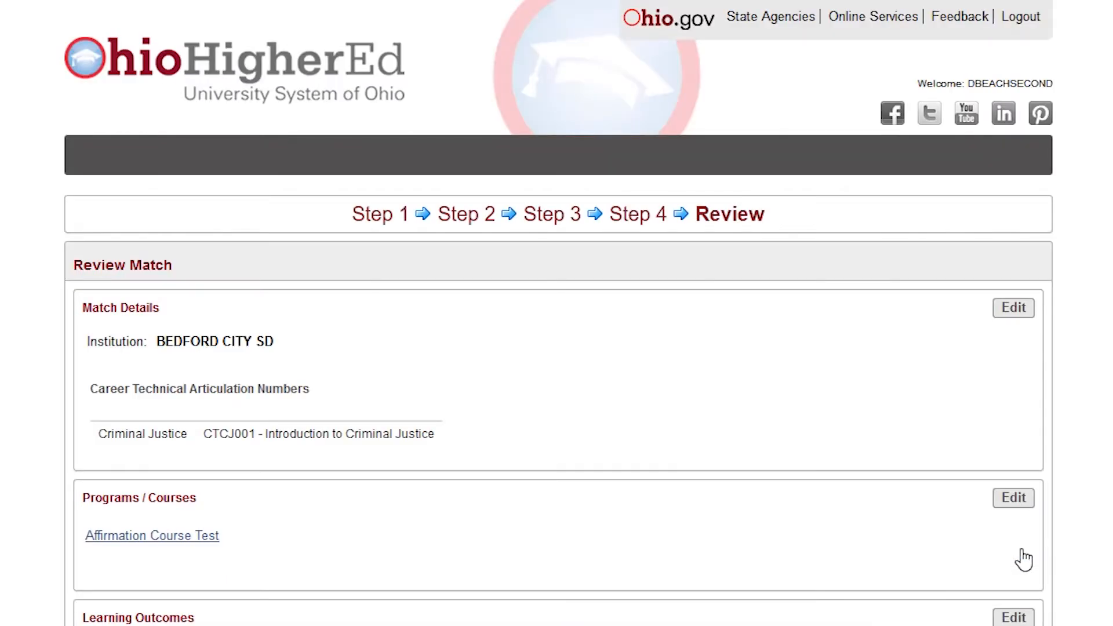
# Review the match's learning outcomes, then save and submit the match to the Institution Coordinator.
pyautogui.scroll(-1, 1023, 556)
pyautogui.scroll(-4, 556, 313)
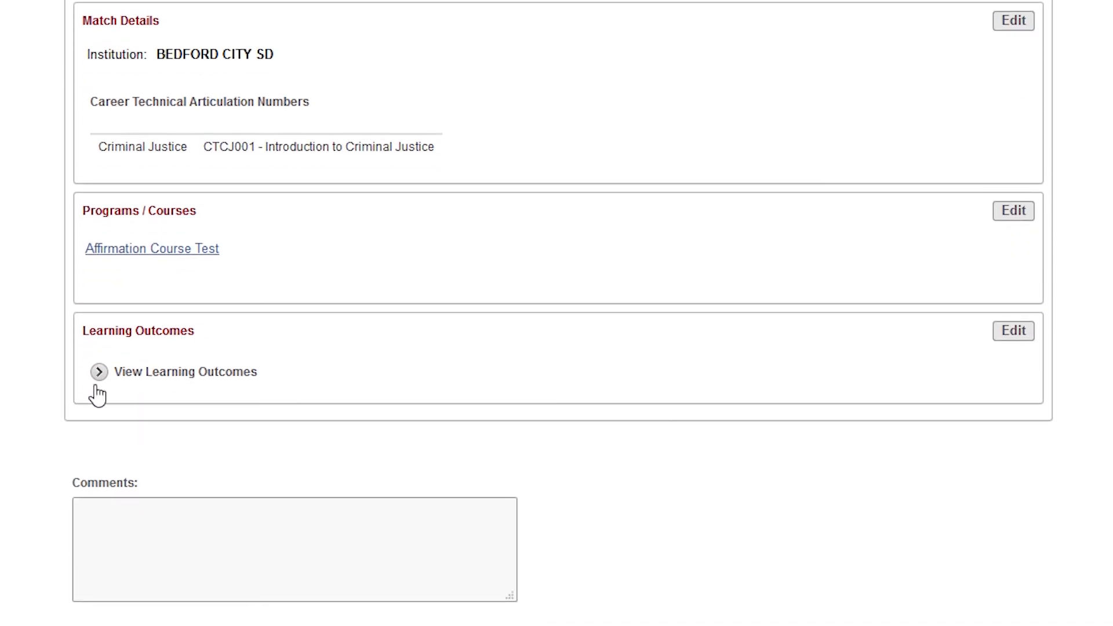
pyautogui.click(98, 375)
pyautogui.scroll(-15, 557, 313)
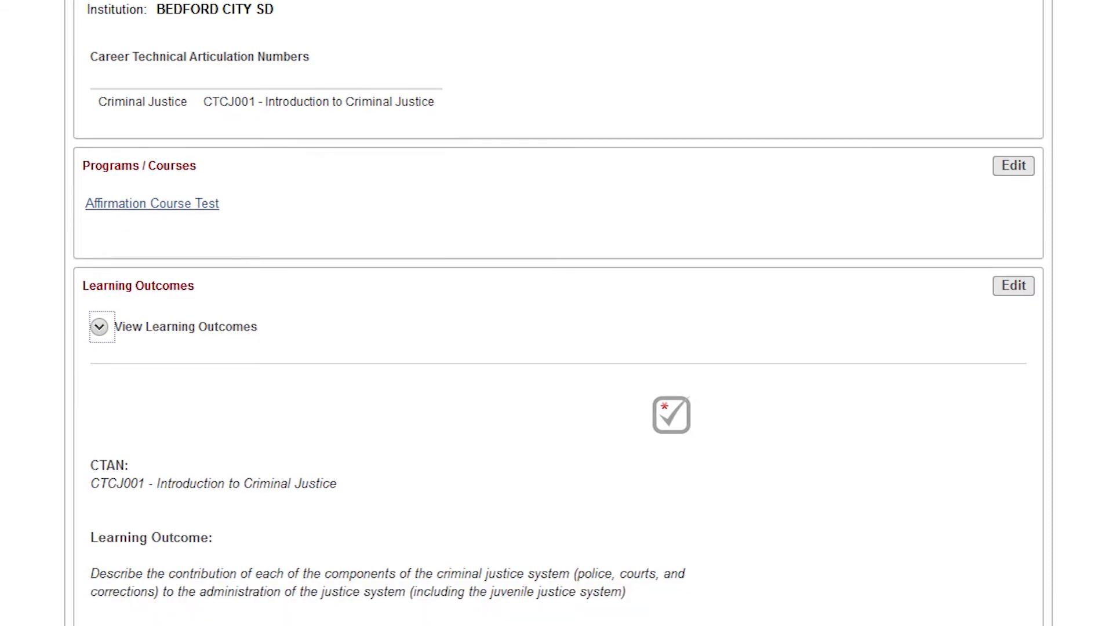
pyautogui.scroll(-20, 556, 313)
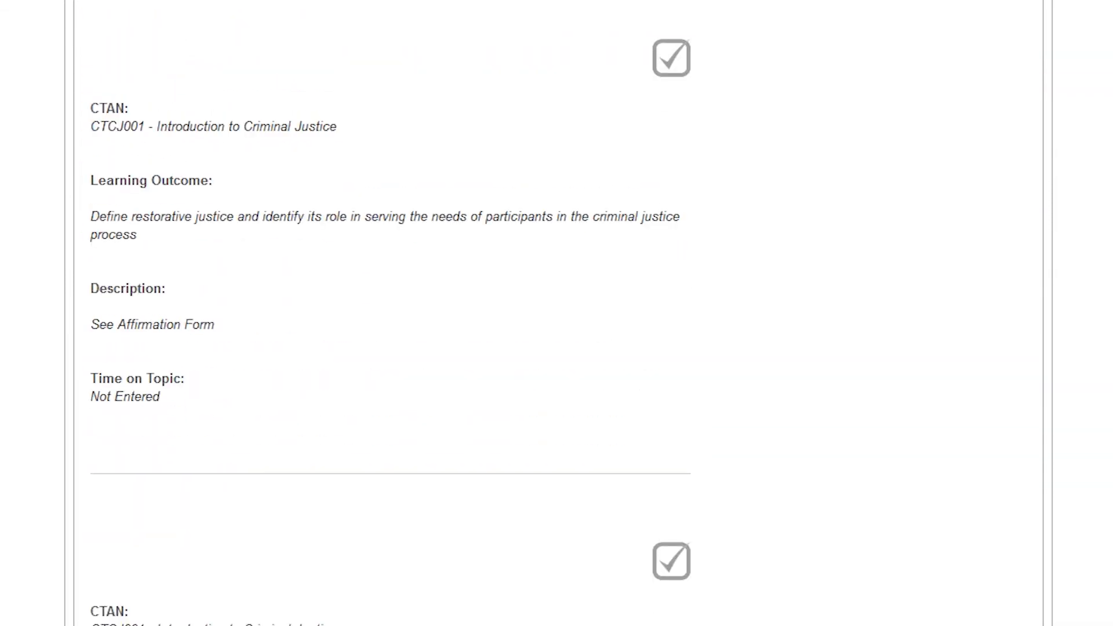
pyautogui.scroll(-8, 556, 312)
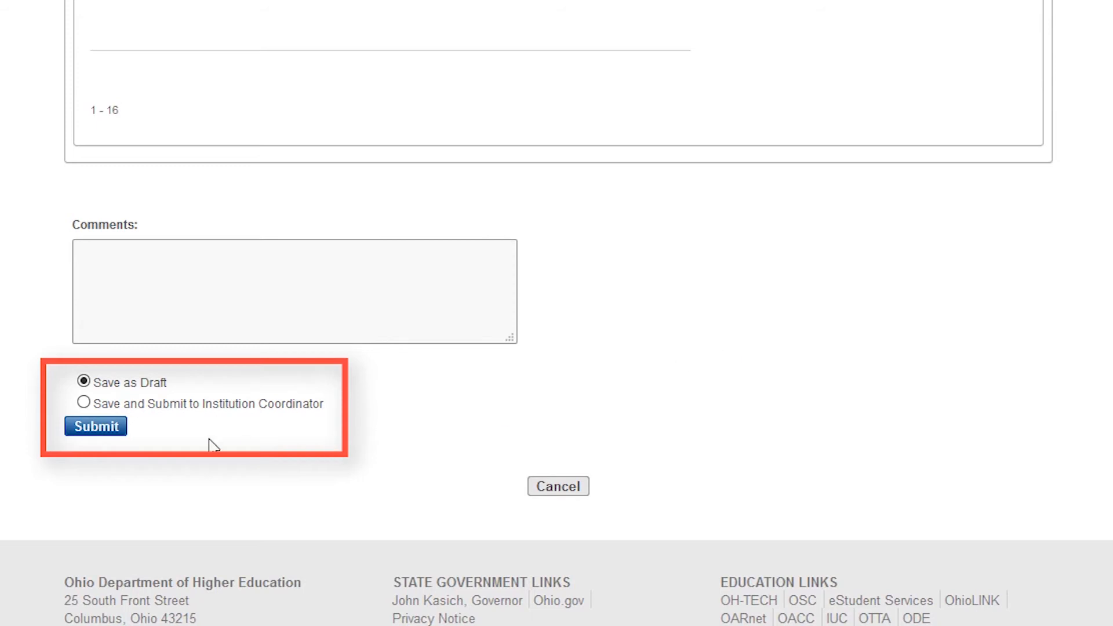
pyautogui.click(83, 402)
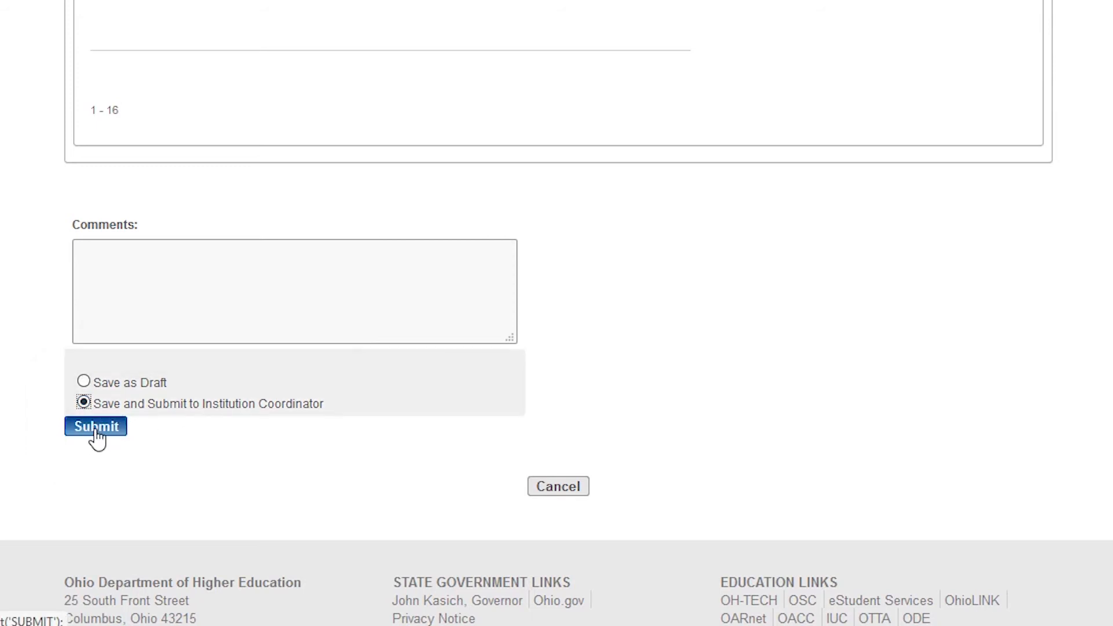
pyautogui.click(97, 427)
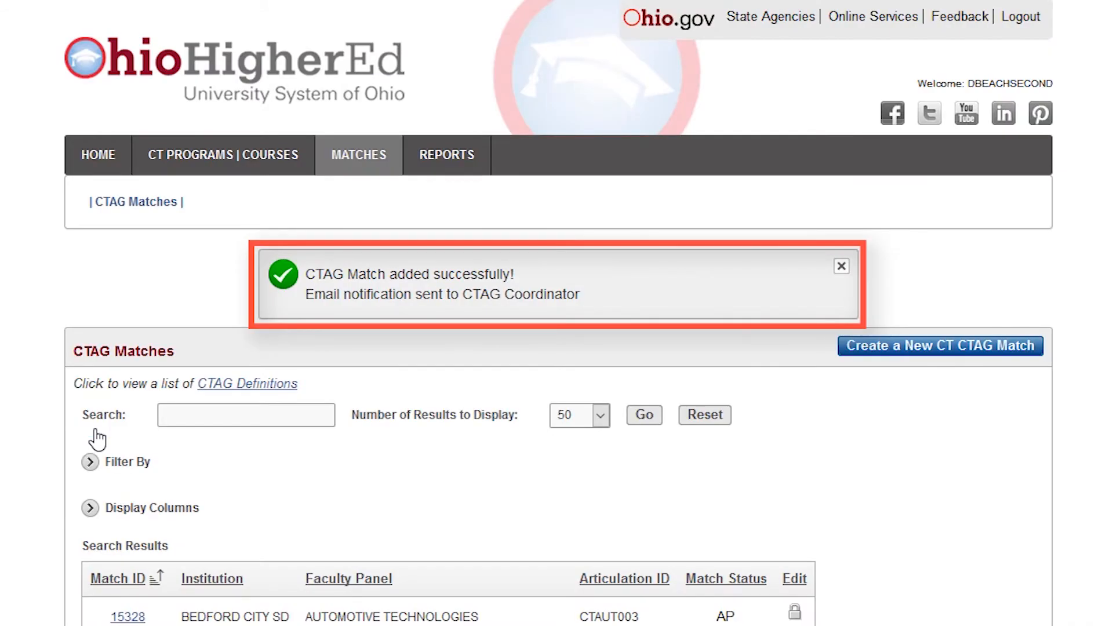